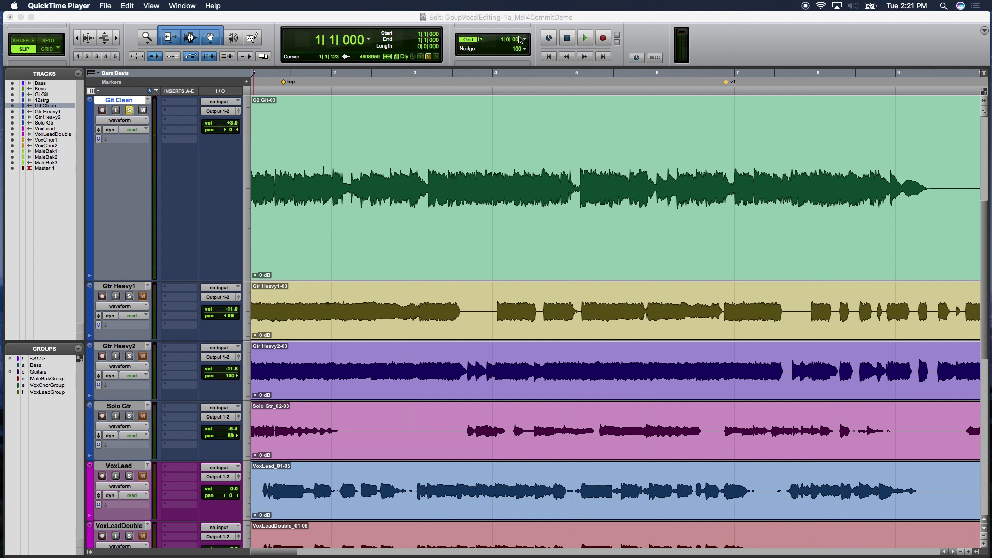
# - Play the session from the start, then stop it so the playhead returns to bar 1
pyautogui.click(537, 49)
pyautogui.click(586, 39)
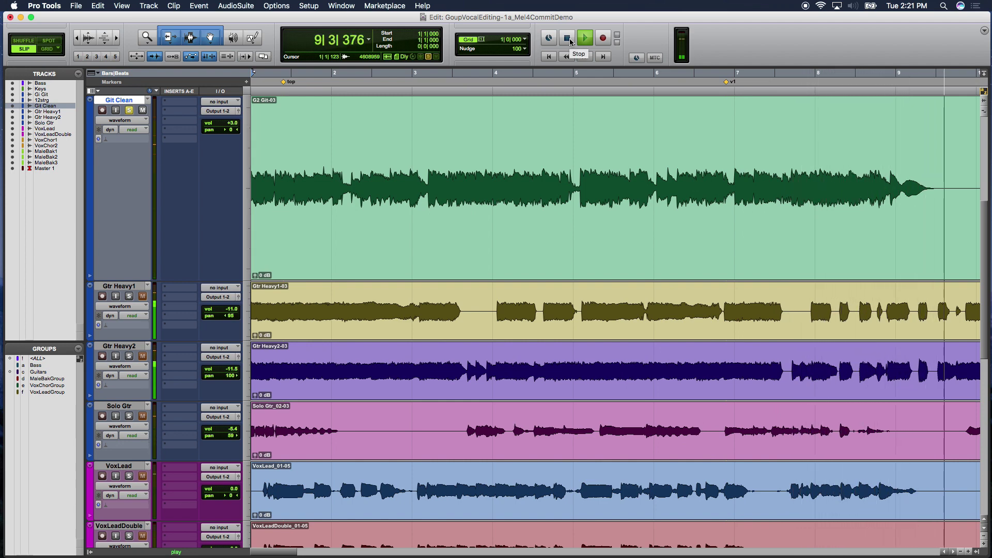
pyautogui.click(568, 39)
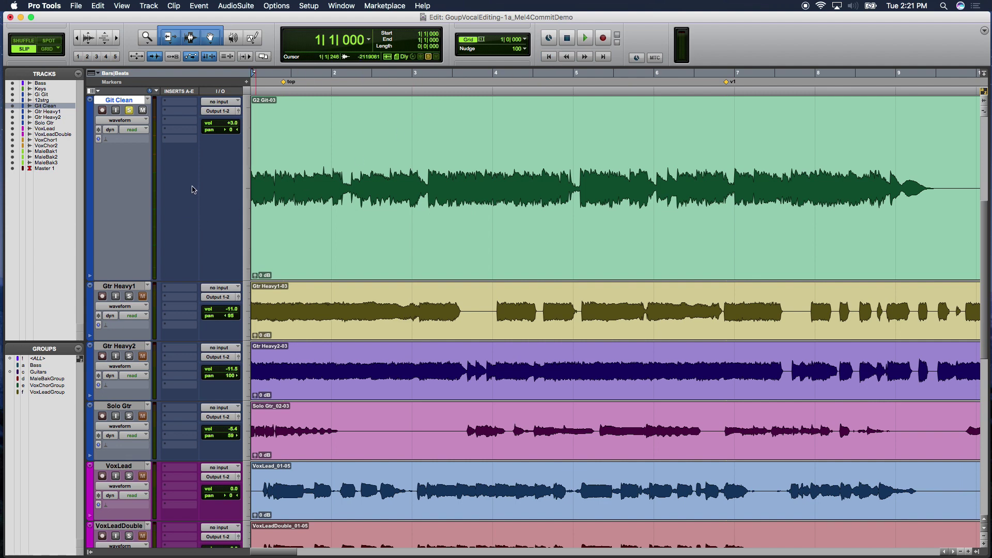
# - Insert Celemony Melodyne (mono) in Git Clean's first insert slot
pyautogui.click(182, 103)
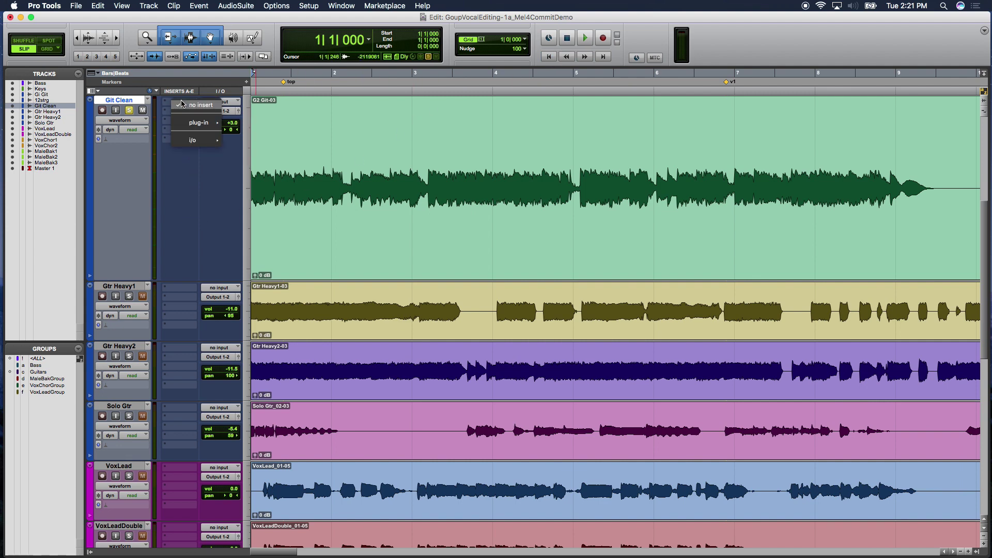
pyautogui.moveTo(201, 122)
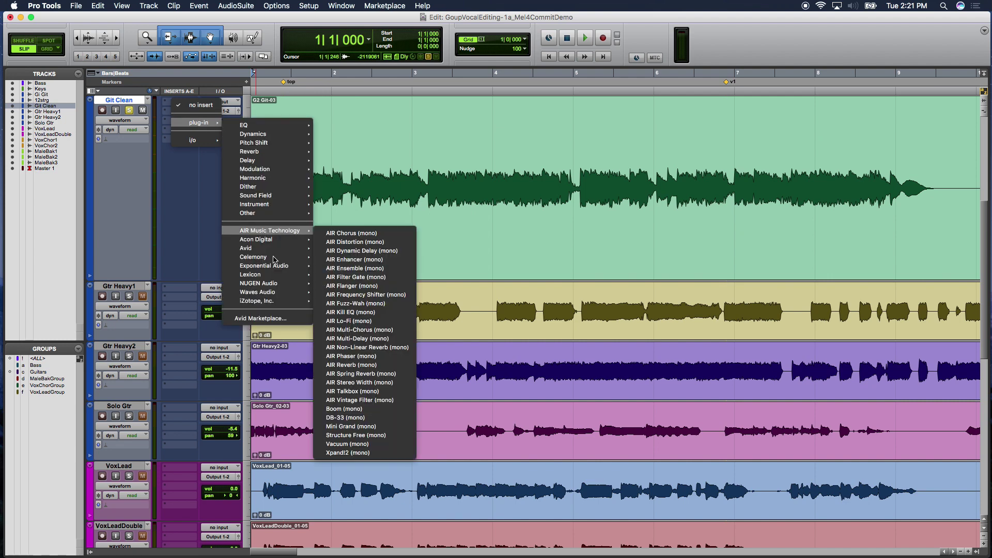
pyautogui.moveTo(276, 259)
pyautogui.click(348, 261)
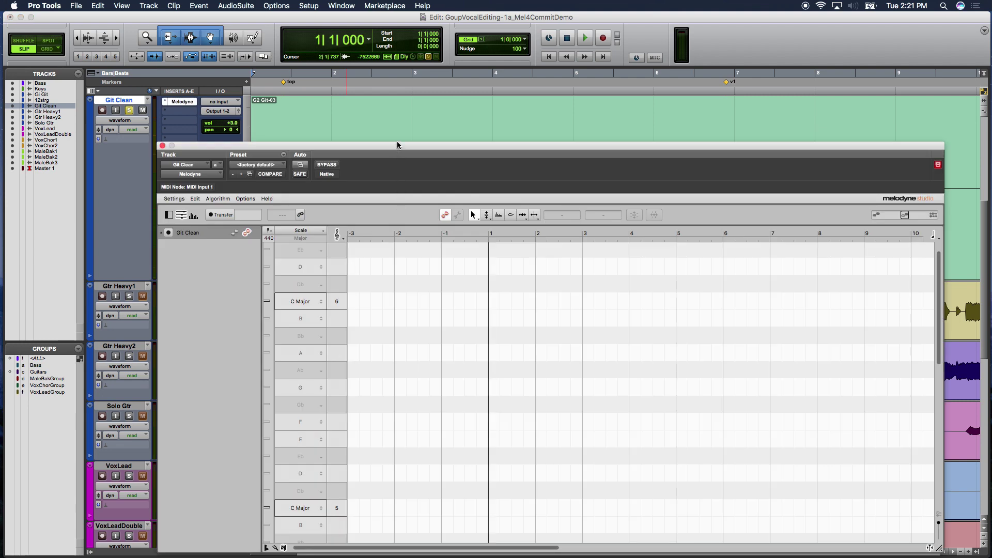
# - Shrink and reposition the Melodyne window to uncover the waveform
pyautogui.click(397, 141)
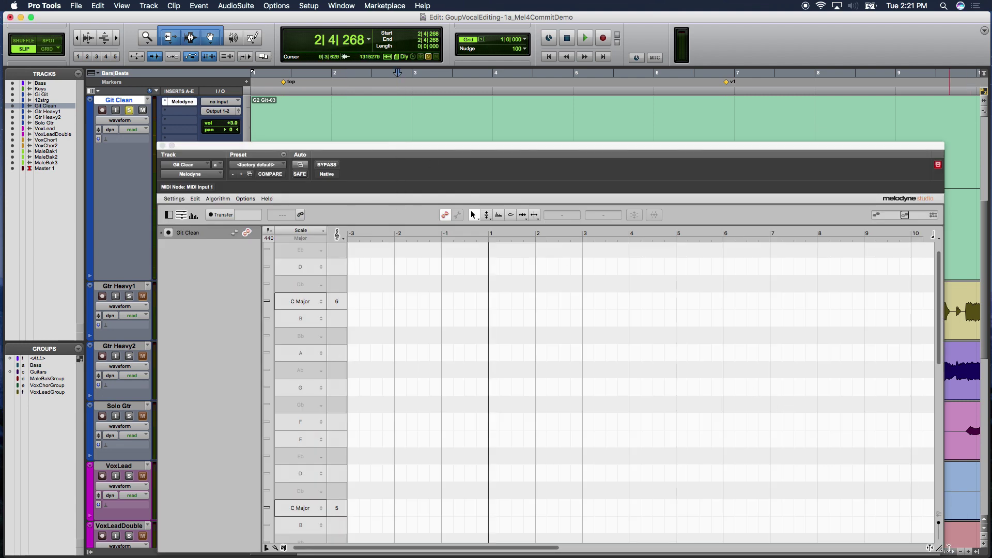
pyautogui.moveTo(936, 545); pyautogui.dragTo(932, 504)
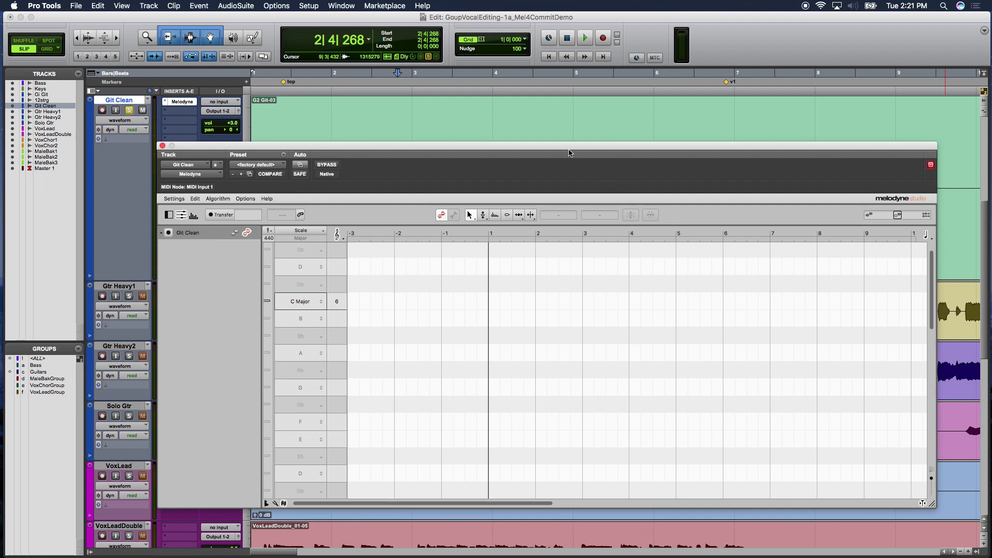
pyautogui.moveTo(568, 153); pyautogui.dragTo(598, 191)
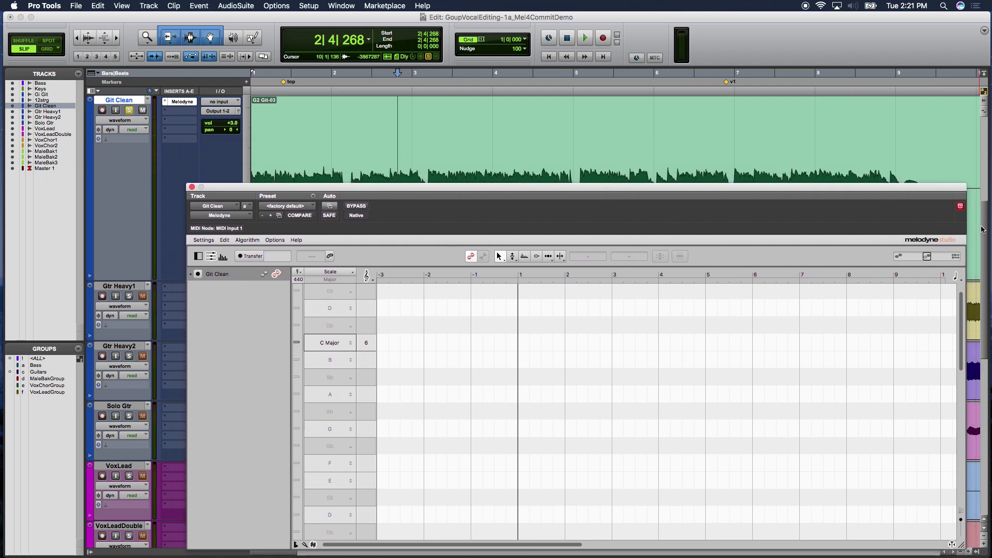
pyautogui.moveTo(982, 229); pyautogui.dragTo(962, 239)
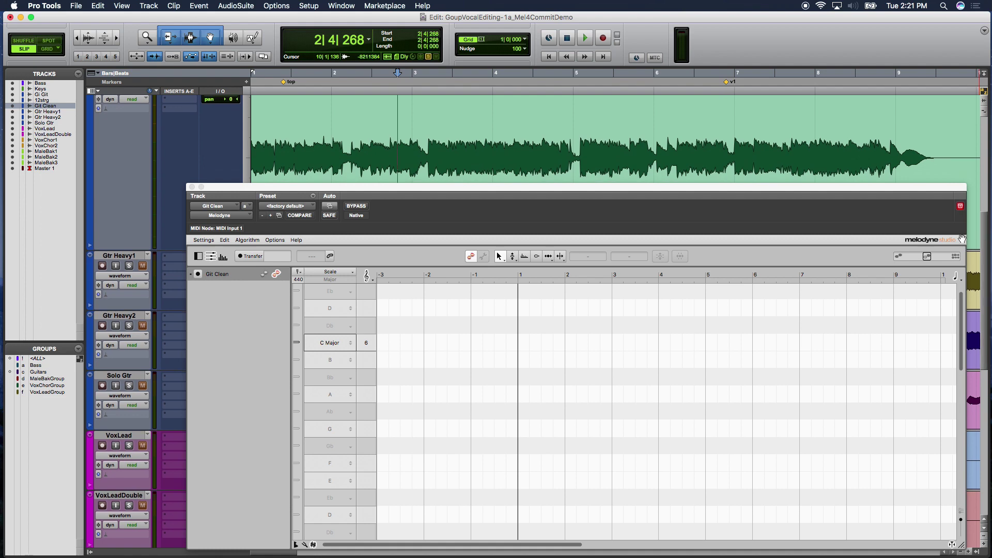
# - Show Melodyne's track list with Git Clean and enable Transfer for that track
pyautogui.click(214, 261)
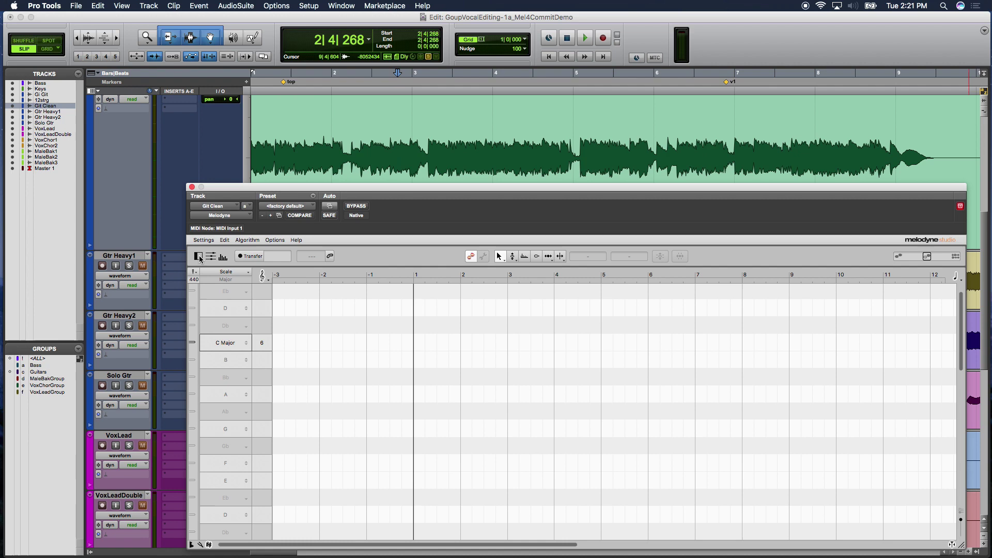
pyautogui.click(200, 257)
pyautogui.click(203, 257)
pyautogui.click(210, 258)
pyautogui.click(210, 258)
pyautogui.click(199, 257)
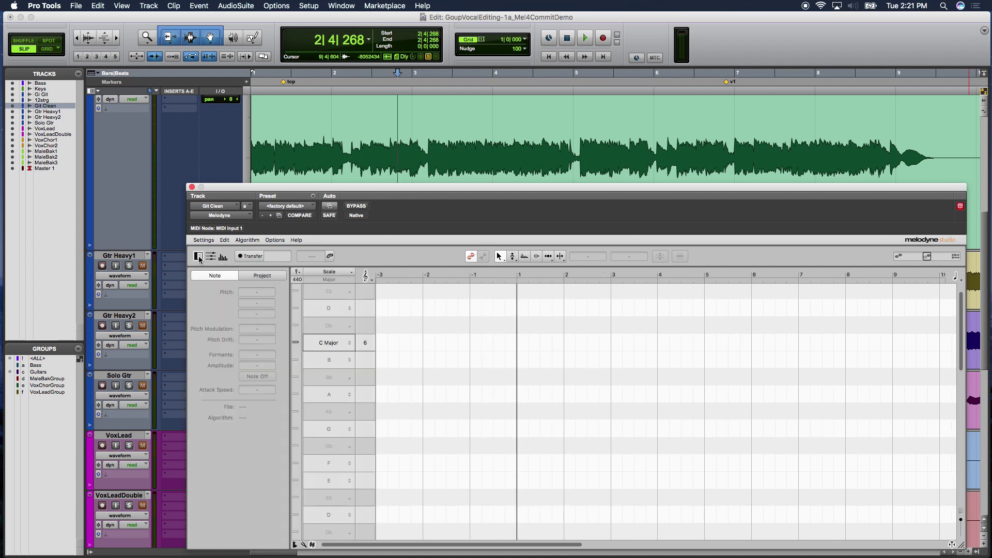
pyautogui.click(198, 257)
pyautogui.click(210, 257)
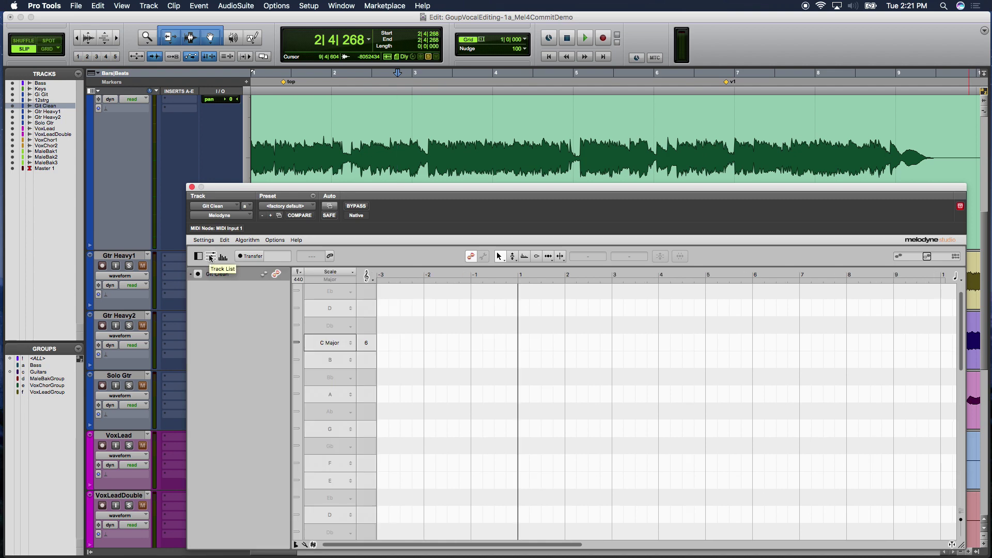
pyautogui.click(199, 277)
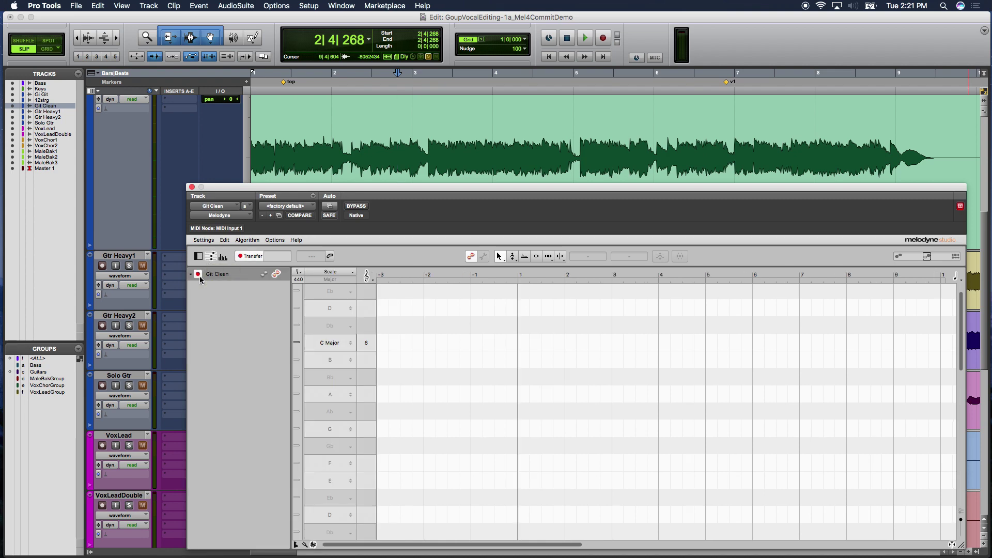
pyautogui.scroll(2, 165, 171)
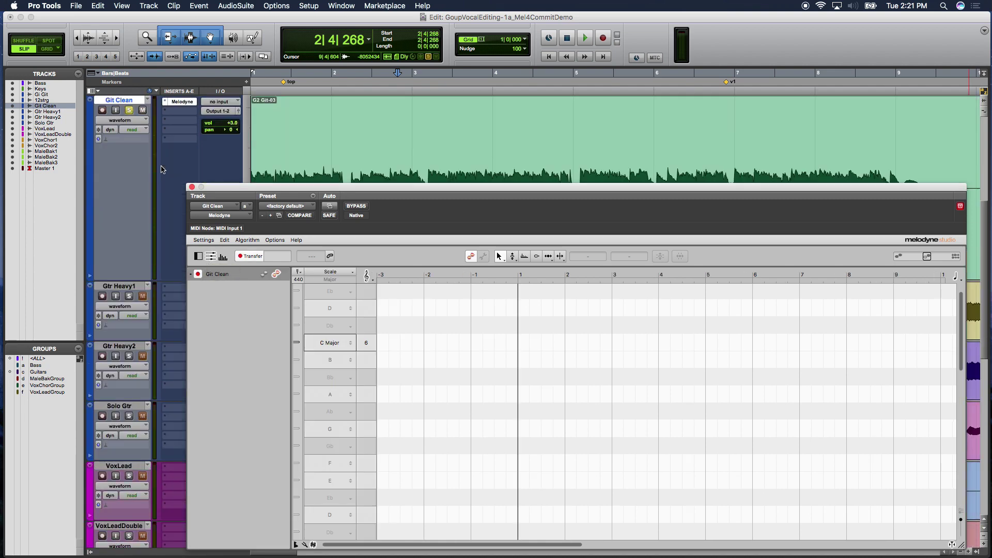
# - Open Commit from the Git Clean track's right-click menu, keeping the Commit dropdown on Selected Tracks
pyautogui.rightClick(128, 102)
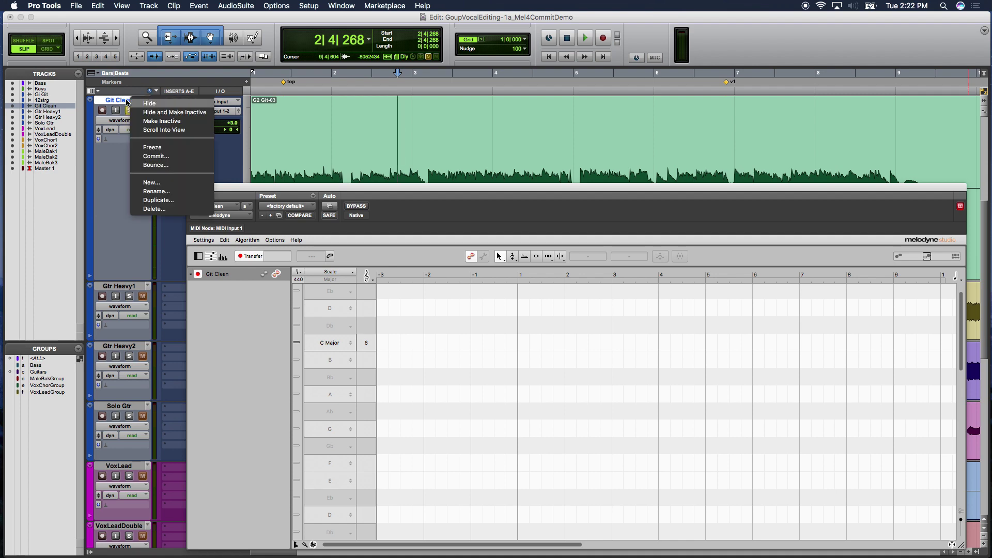
pyautogui.click(153, 157)
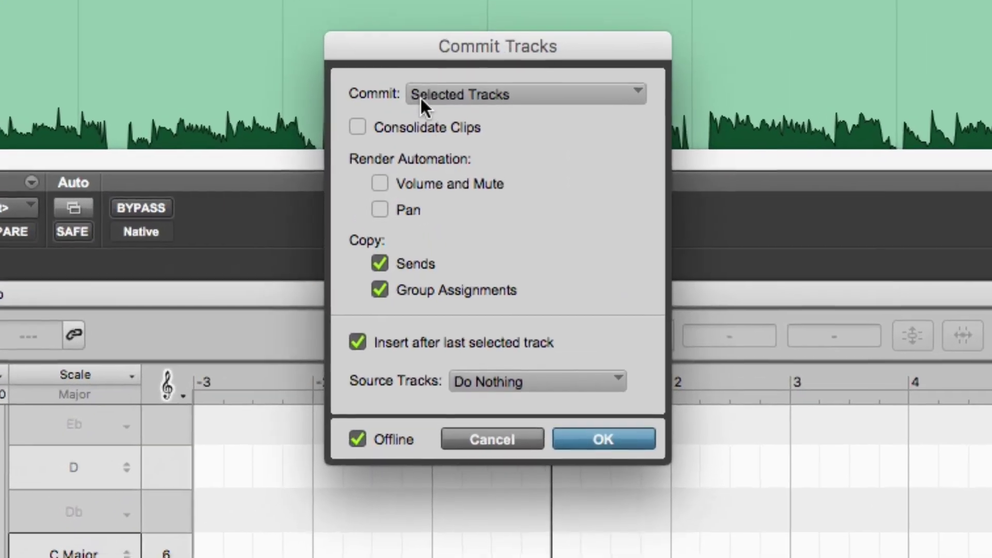
pyautogui.click(559, 91)
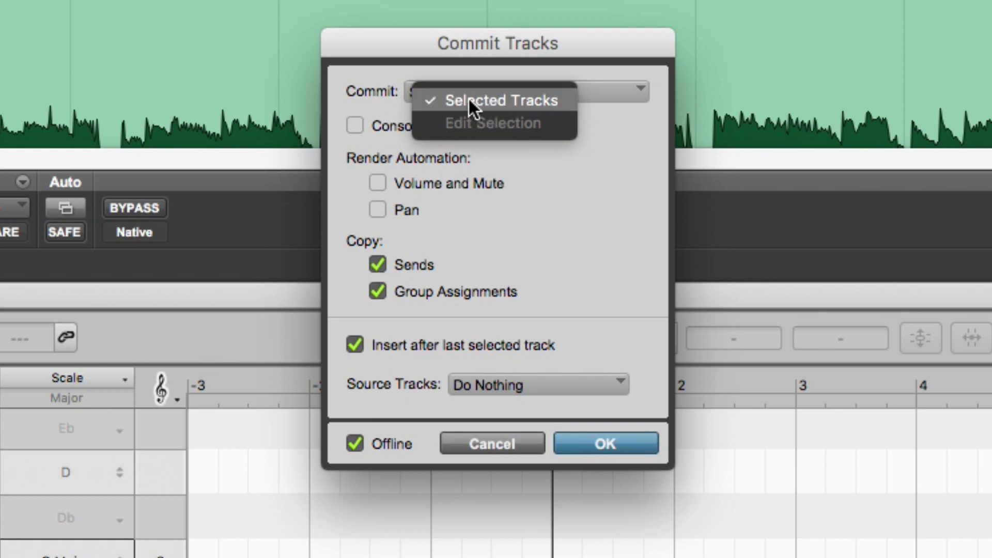
pyautogui.click(594, 138)
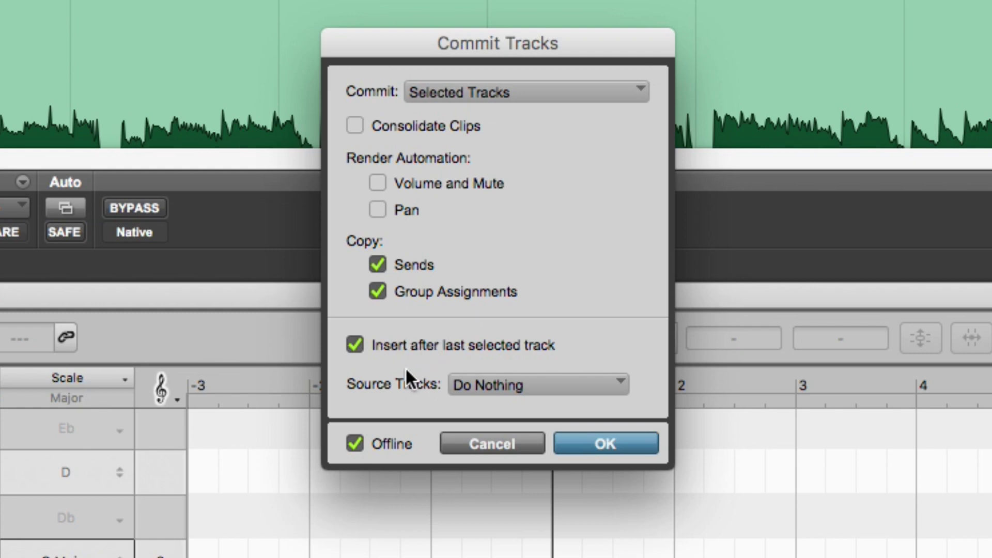
# - Commit Git Clean with Source Tracks on Do Nothing and Offline checked, creating Git Clean.cm
pyautogui.click(516, 385)
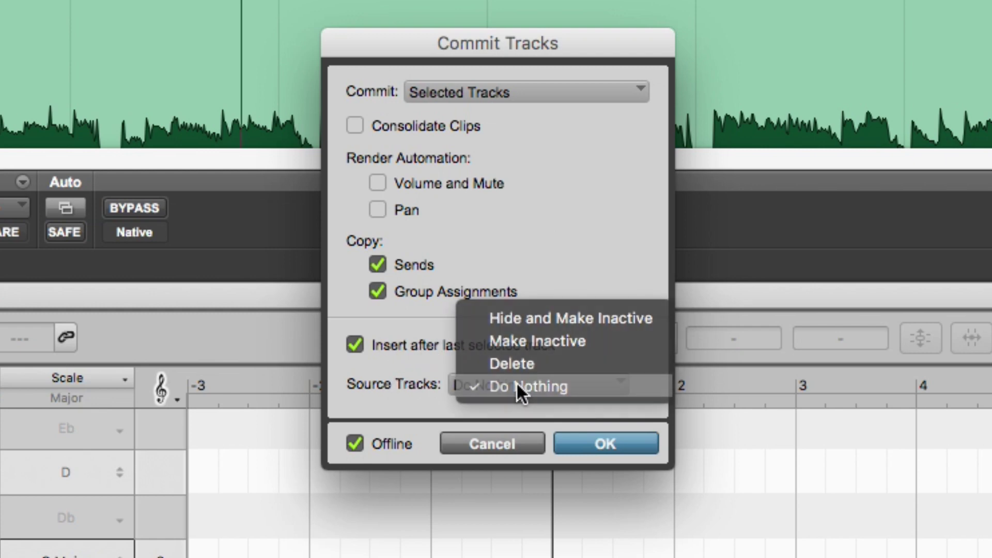
pyautogui.click(516, 385)
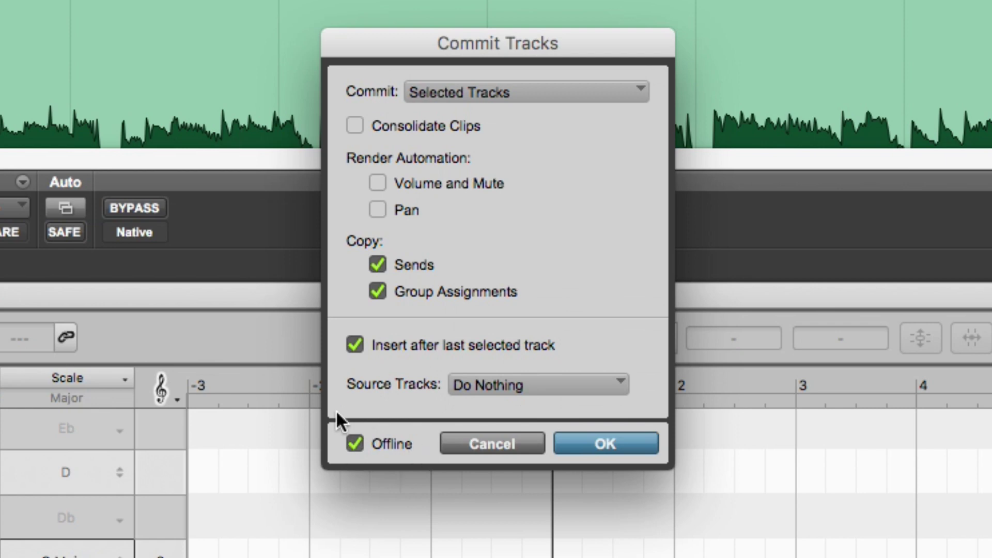
pyautogui.click(355, 444)
pyautogui.click(356, 443)
pyautogui.click(356, 443)
pyautogui.click(355, 444)
pyautogui.click(599, 442)
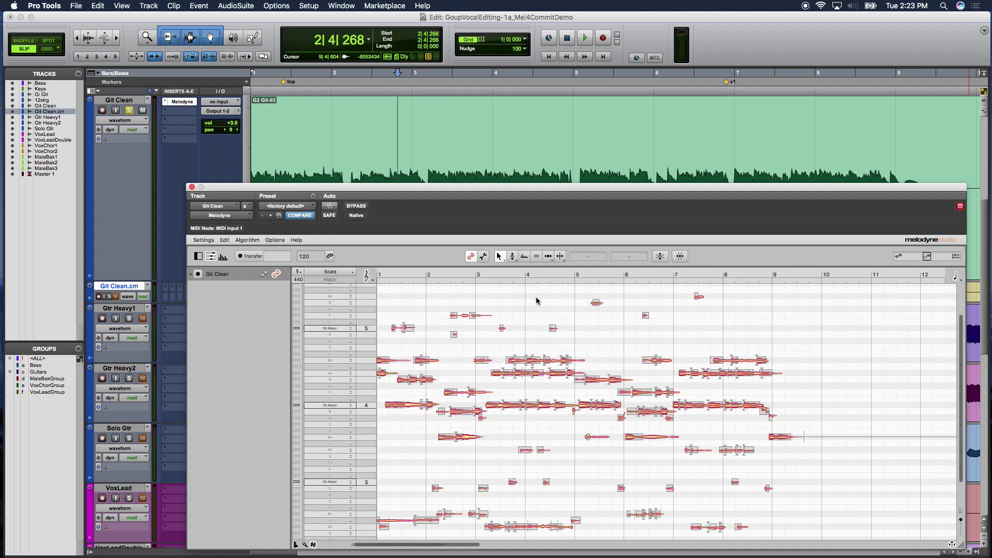
pyautogui.press('space')
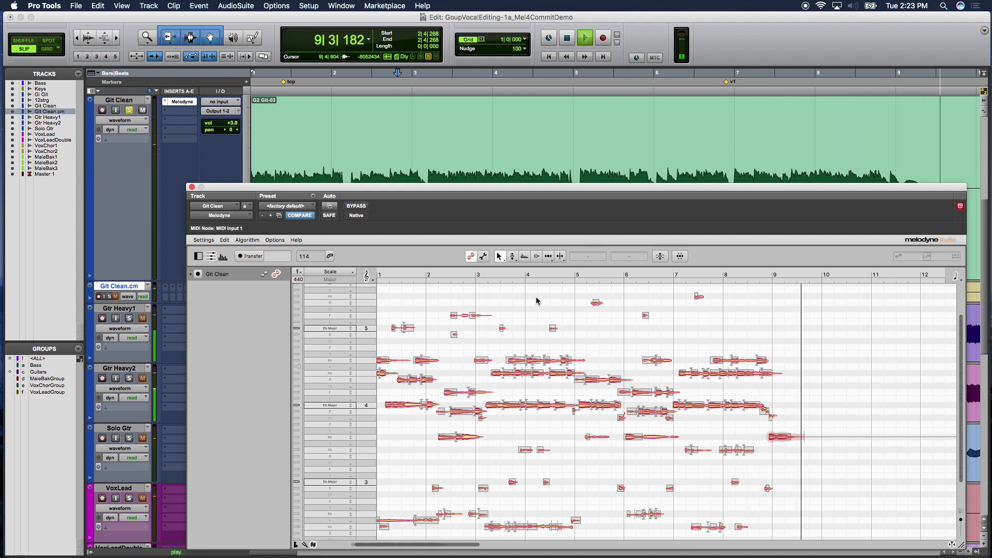
pyautogui.press('space')
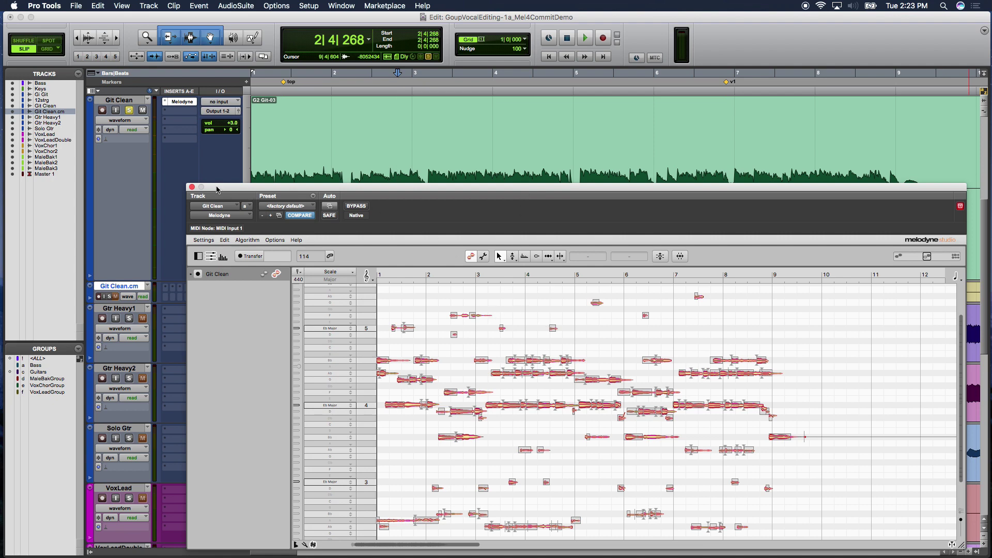
pyautogui.click(132, 102)
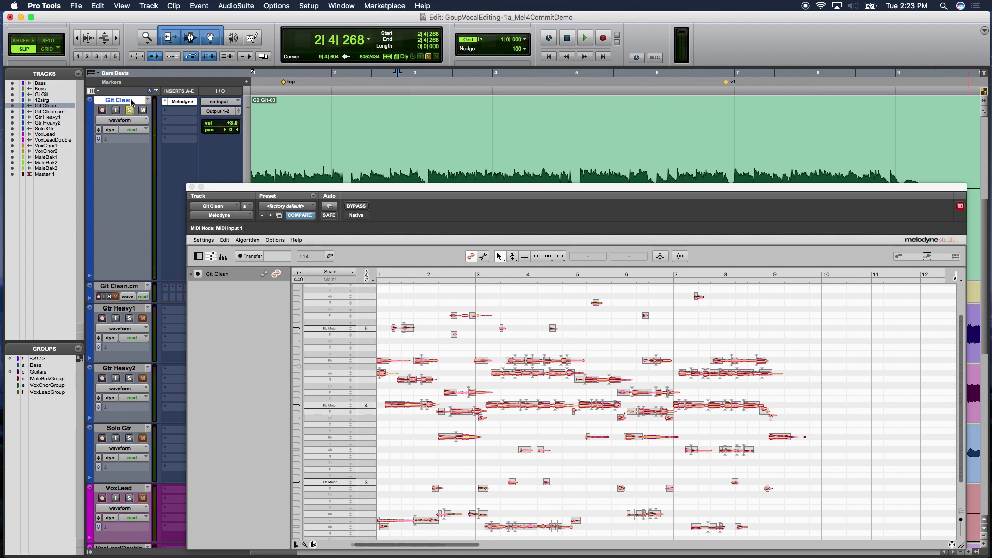
pyautogui.rightClick(131, 102)
pyautogui.click(155, 155)
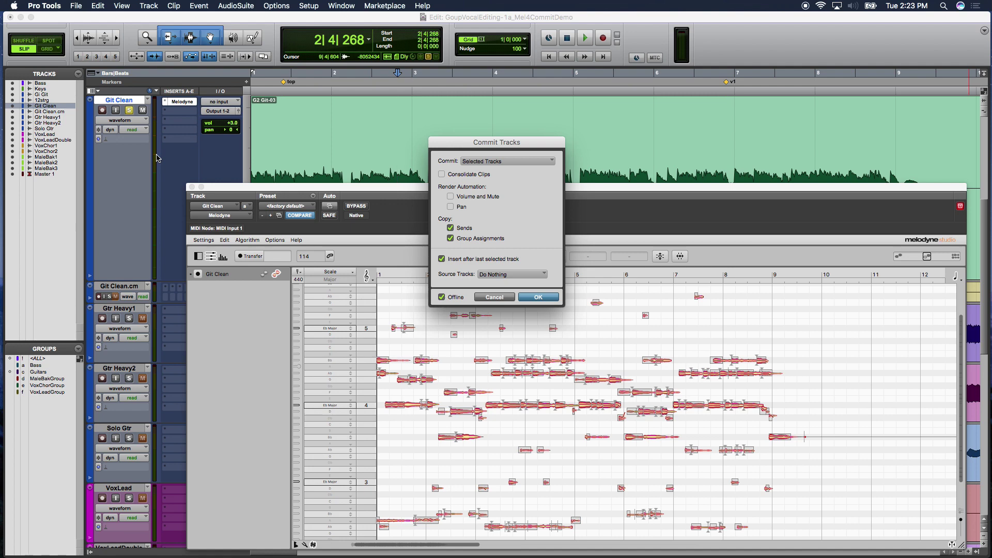
pyautogui.click(494, 297)
pyautogui.moveTo(499, 188)
pyautogui.mouseDown()
pyautogui.moveTo(527, 112)
pyautogui.moveTo(491, 195)
pyautogui.mouseUp()
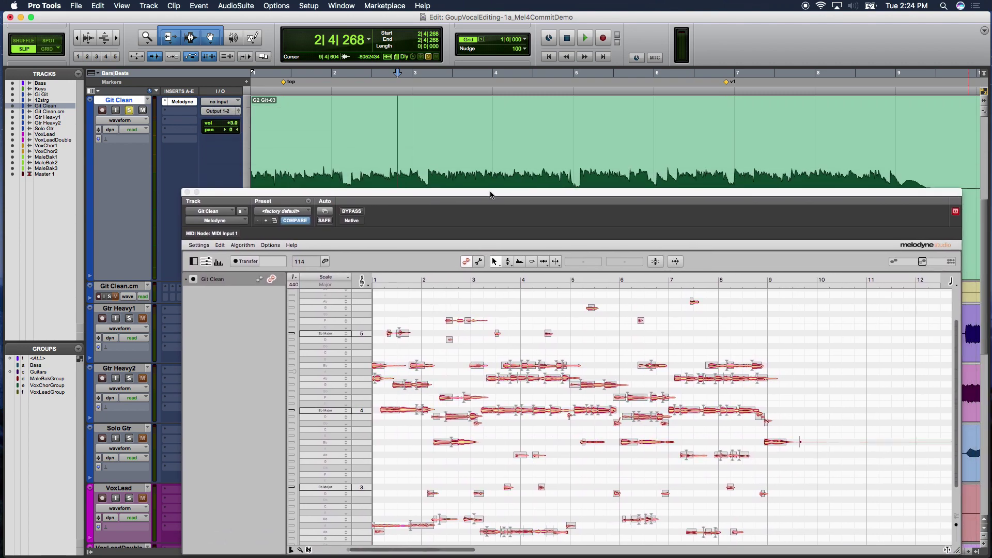